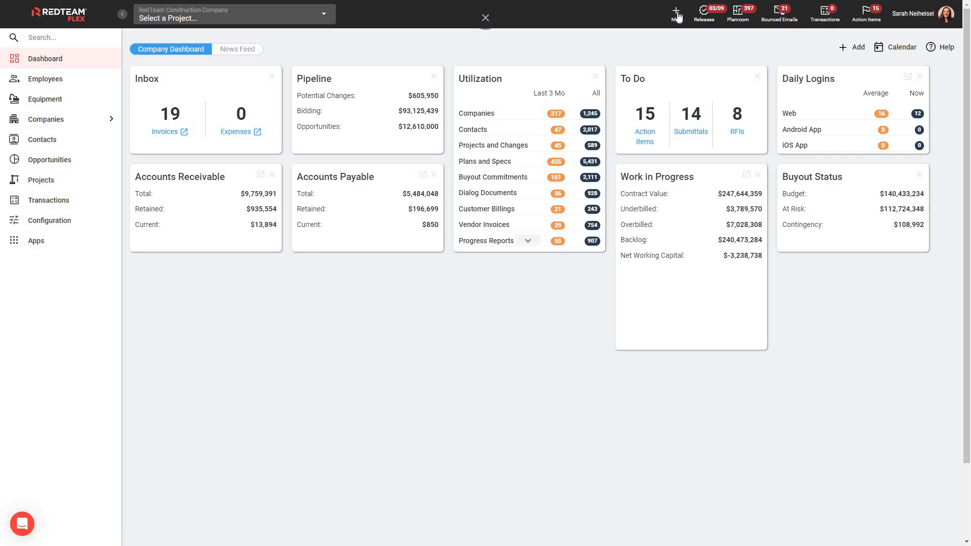
Start a new project and set its customer to Disney
click(676, 13)
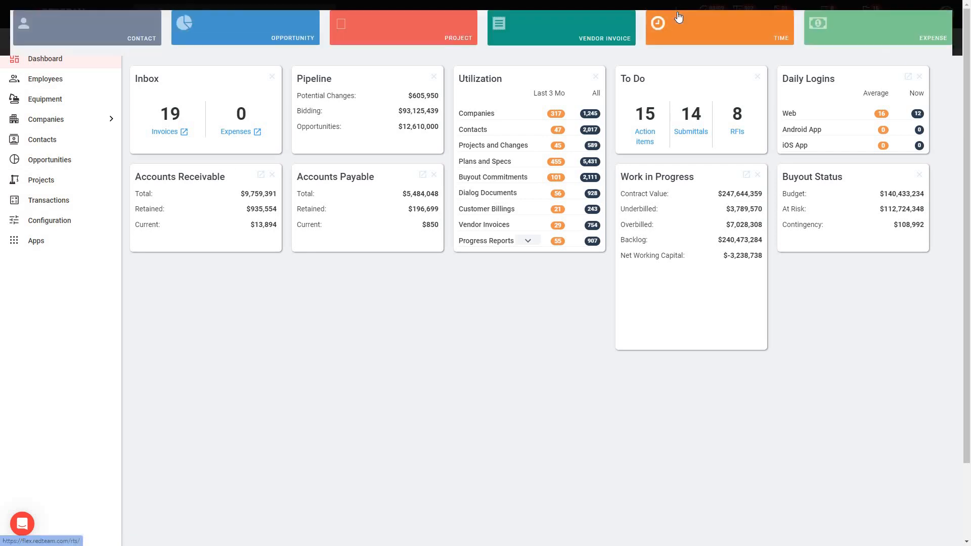
click(431, 35)
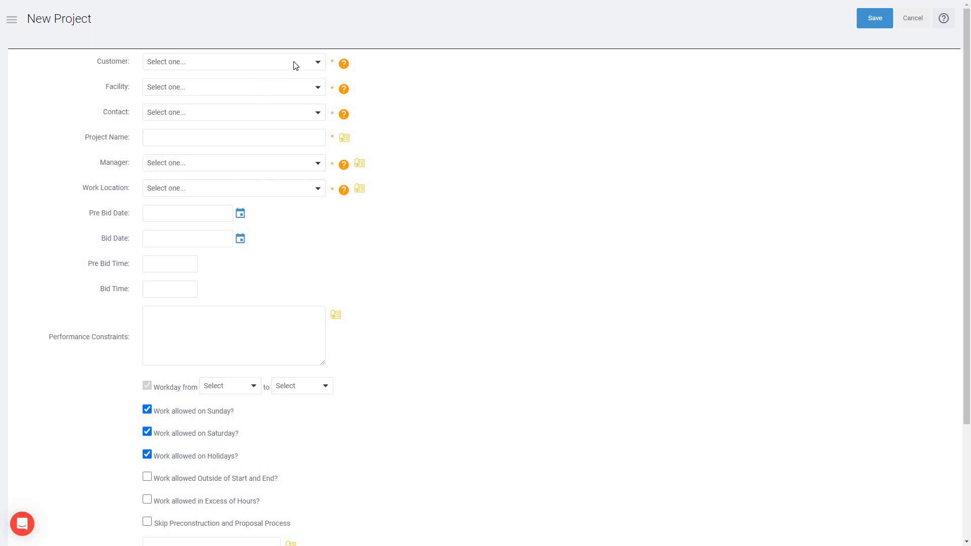
click(317, 61)
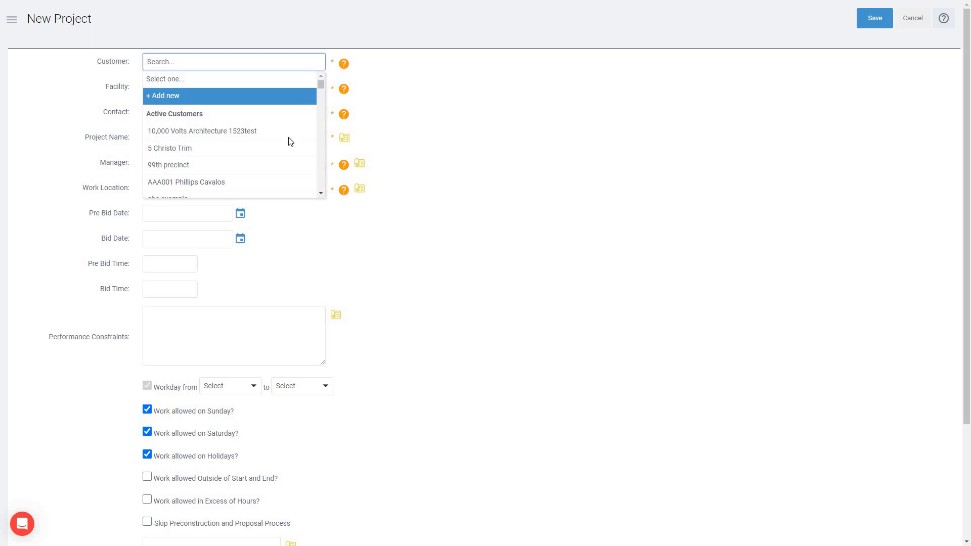
scroll(293, 139, down, 2)
scroll(292, 139, up, 2)
text(disney)
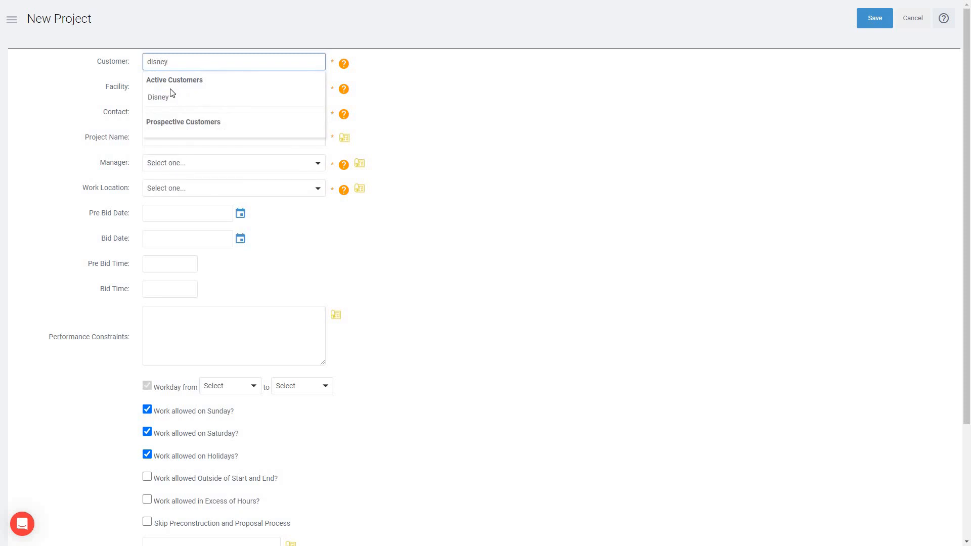
click(159, 99)
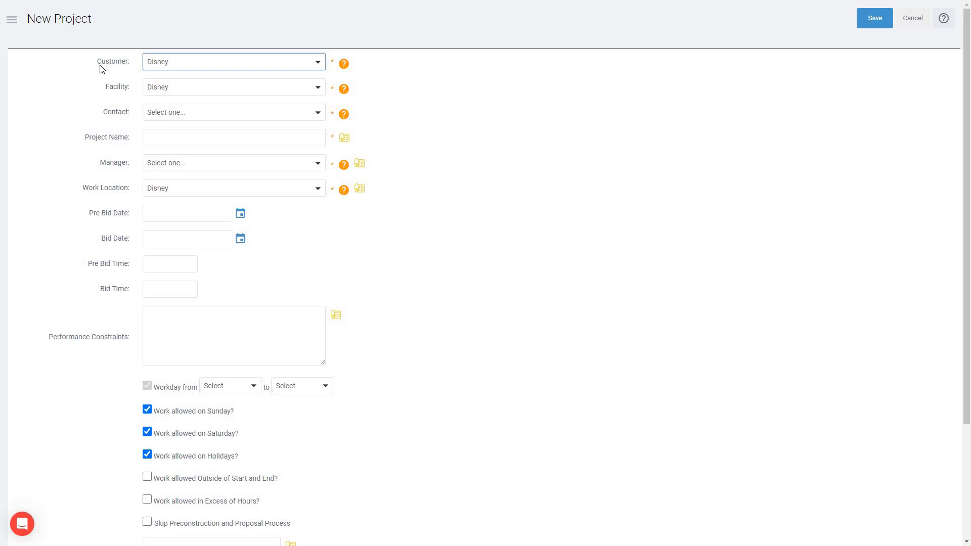
Set the project's facility to Magic Kingdom and choose the third listed customer contact
click(318, 94)
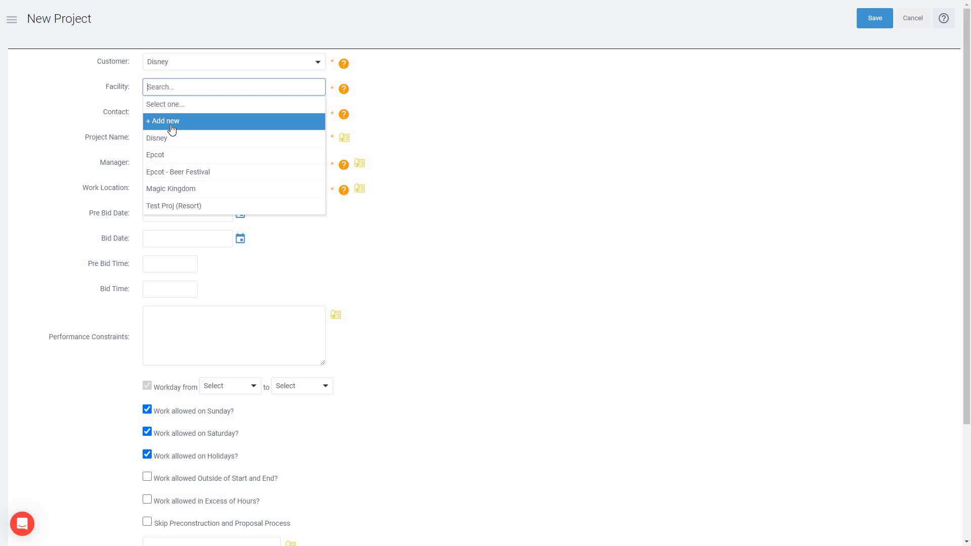
click(177, 190)
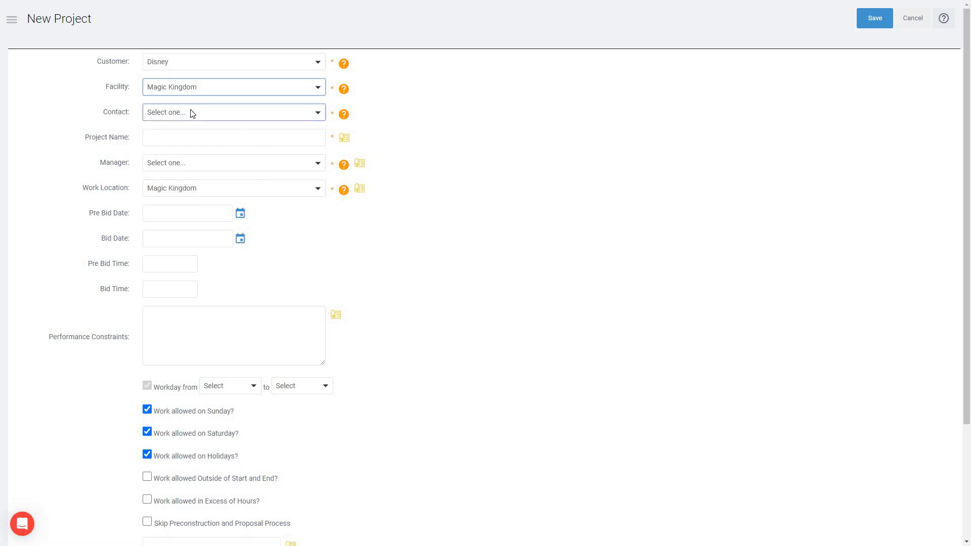
click(313, 113)
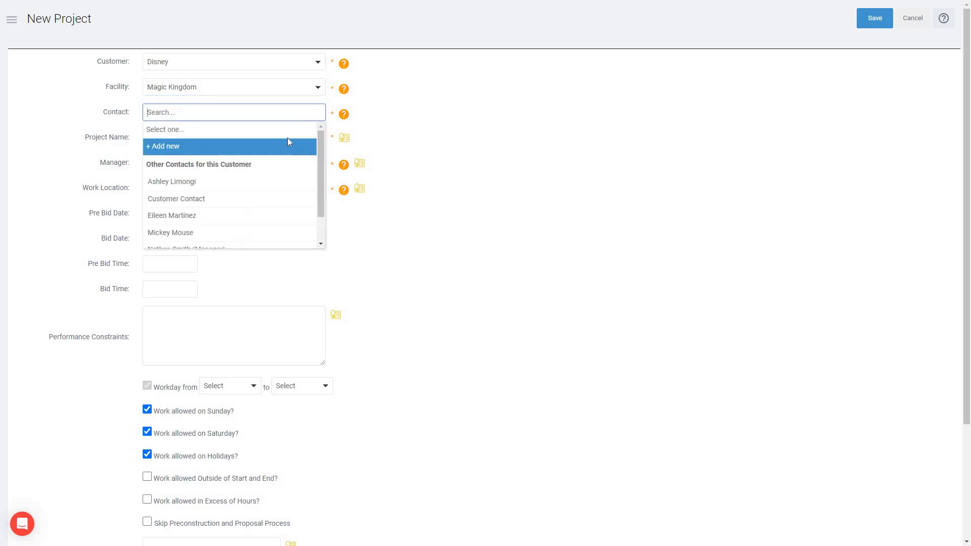
click(205, 221)
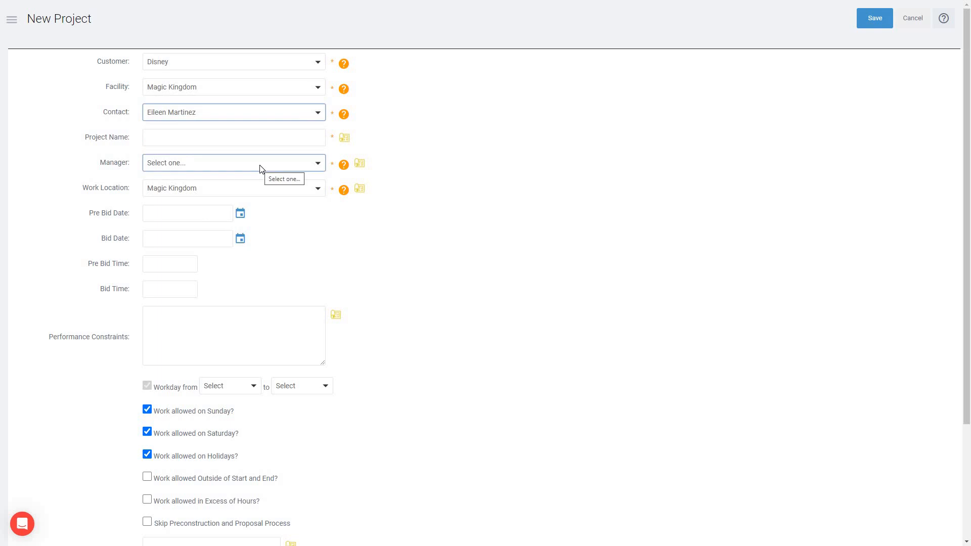
Name the project Haunted Mansion Renovation
click(278, 136)
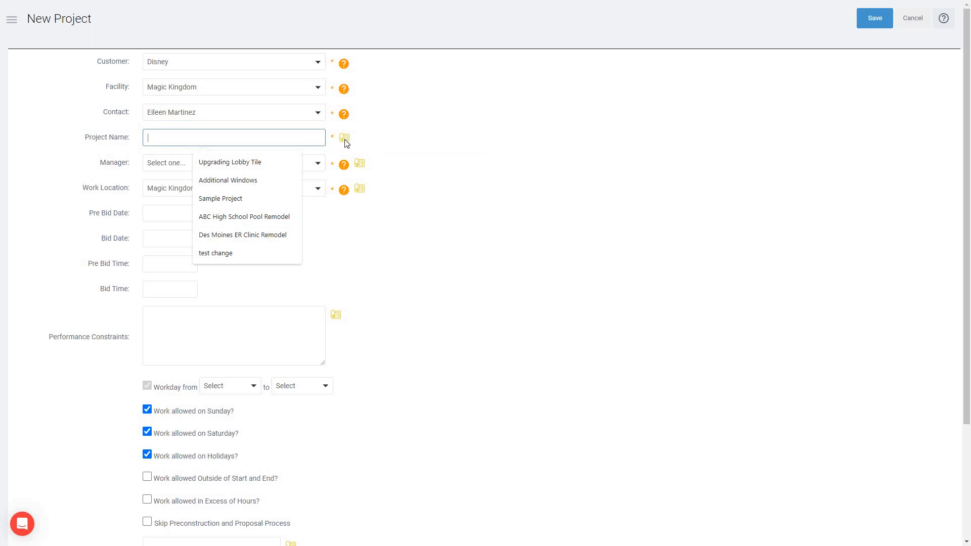
mouse_move(346, 143)
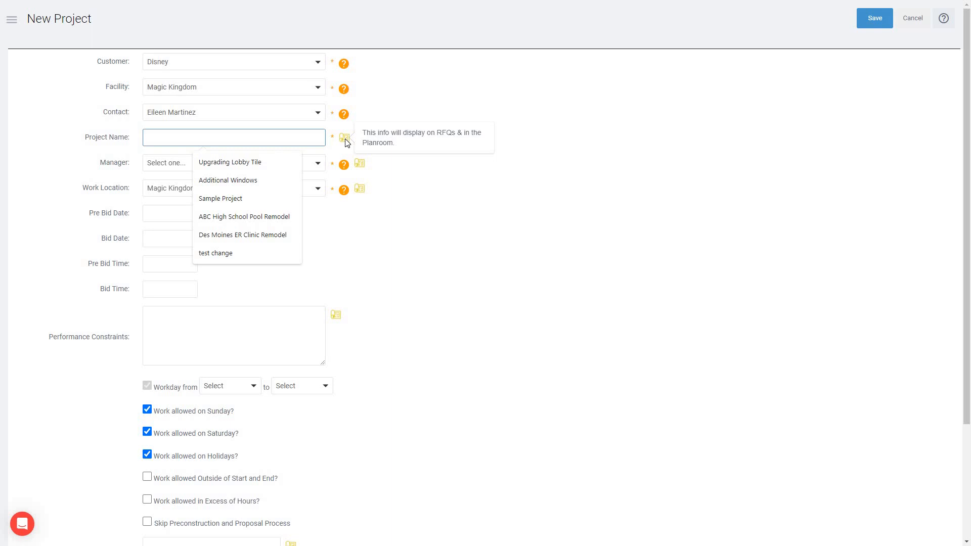
text(H)
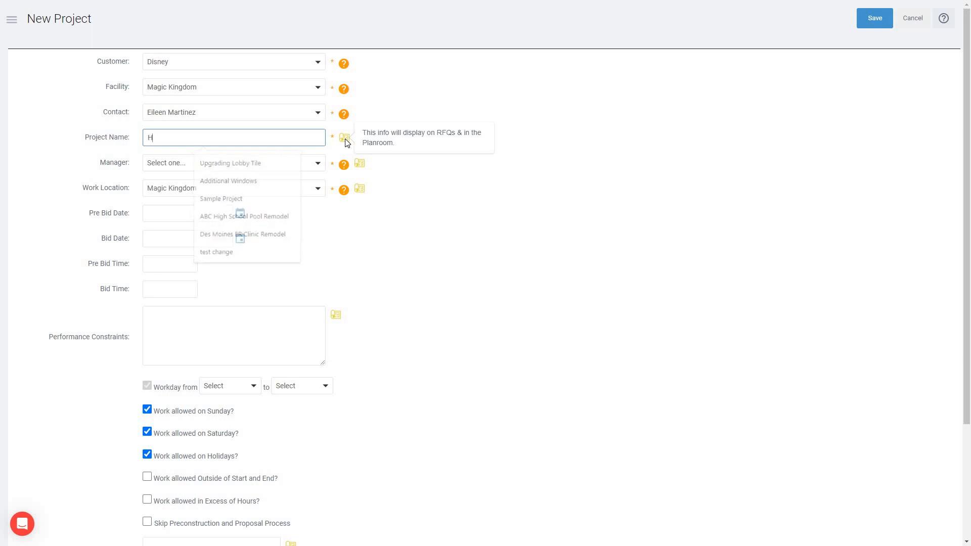
text(aunted )
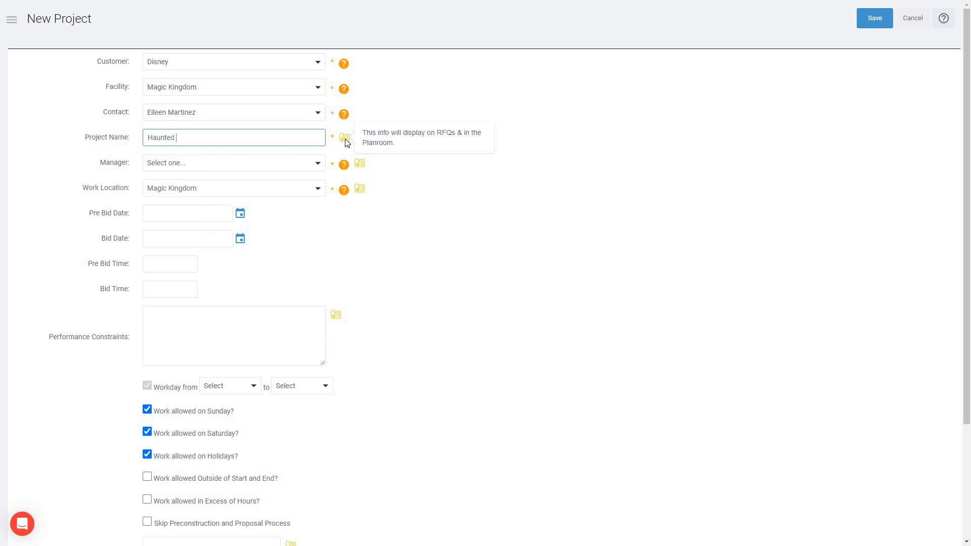
text(Mansion Renovation)
Assign the Product Training Specialist available for this facility as the project manager
click(316, 165)
text(sarah)
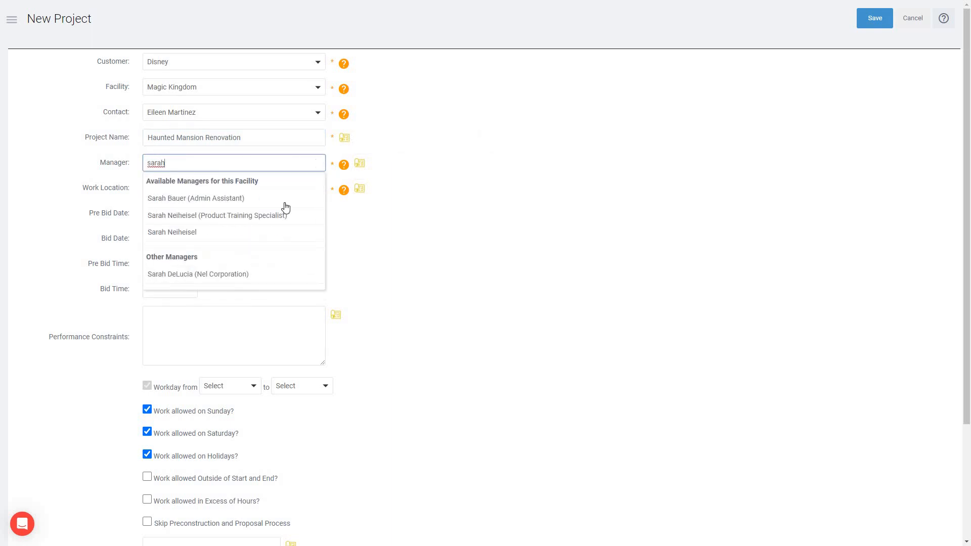
click(242, 216)
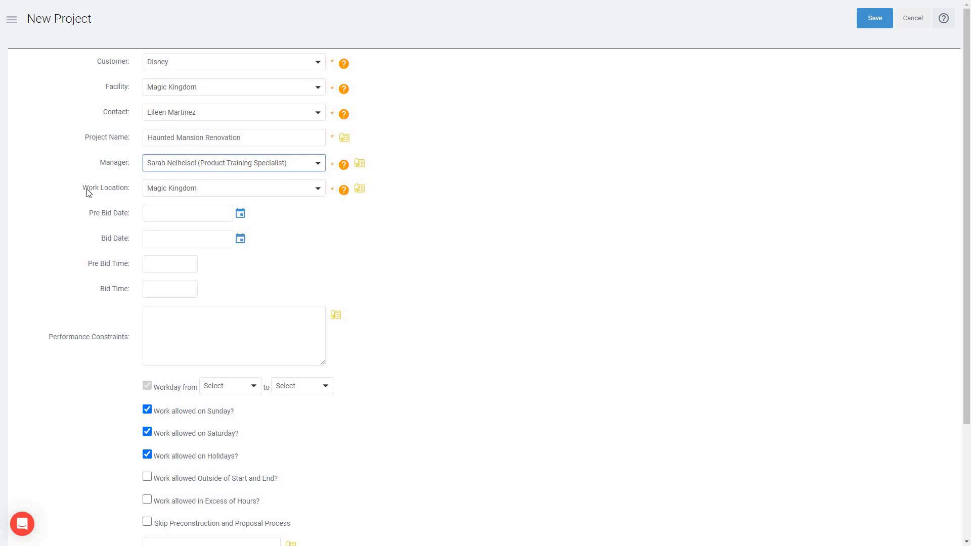
Add a new work location named Haunted Mansion Ride and fill its address fields from the first saved address suggestion
click(301, 189)
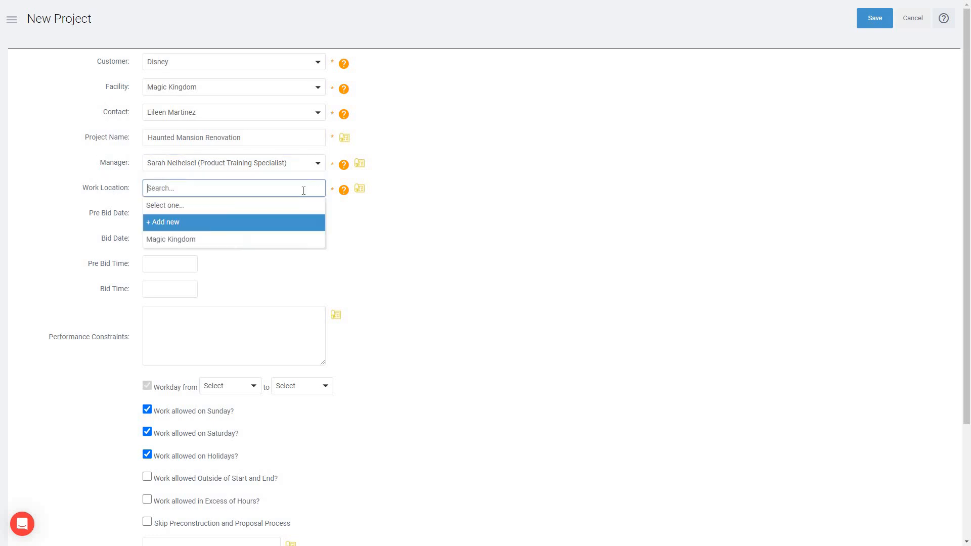
click(170, 228)
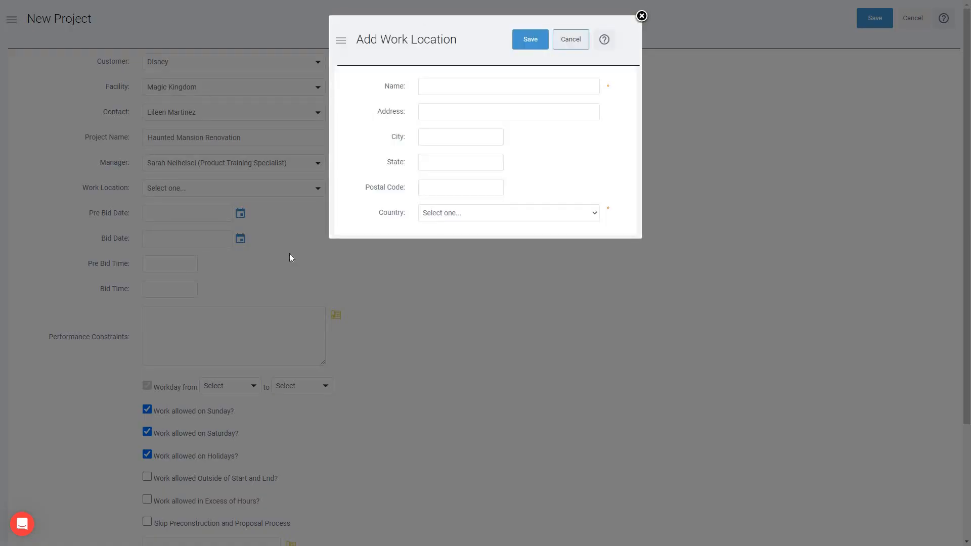
click(462, 87)
text(Ha)
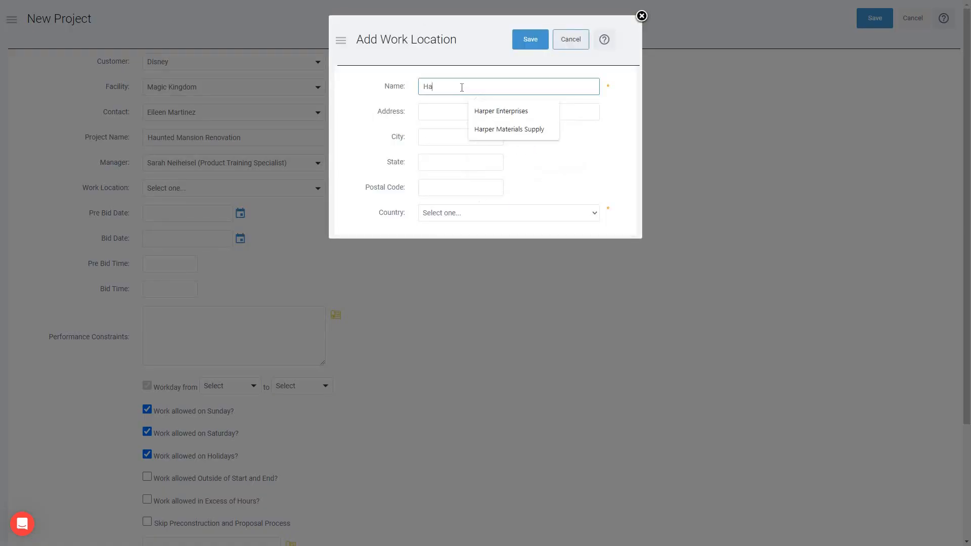
text(unted Mansion)
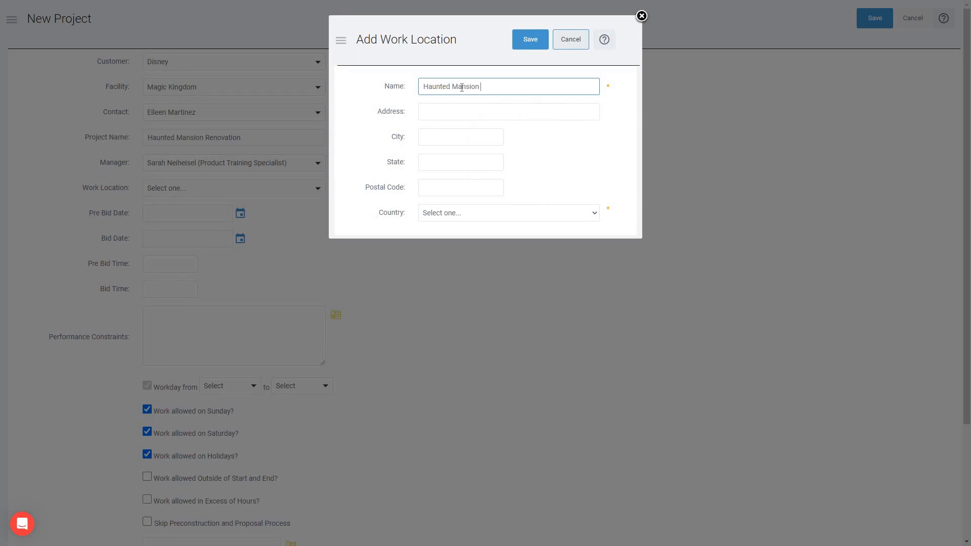
text(e)
click(461, 107)
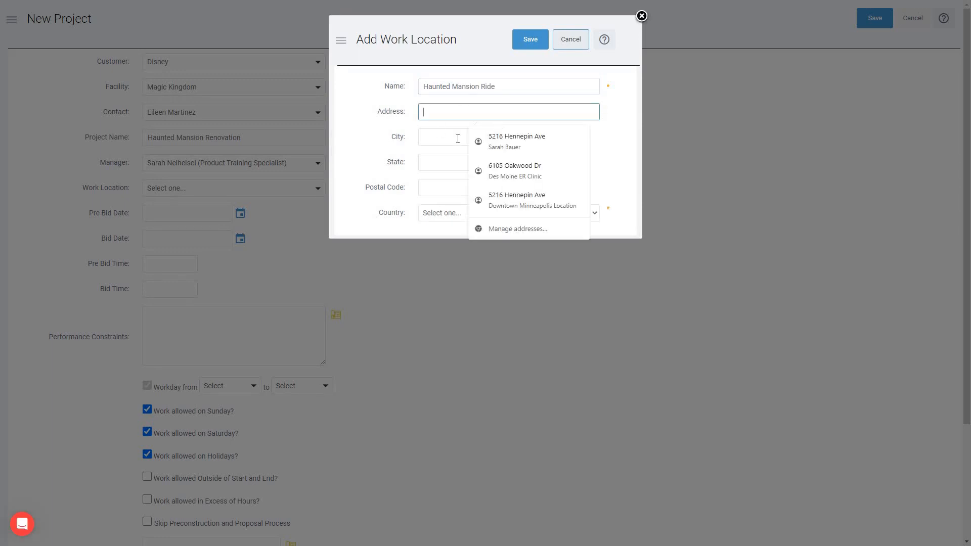
click(510, 150)
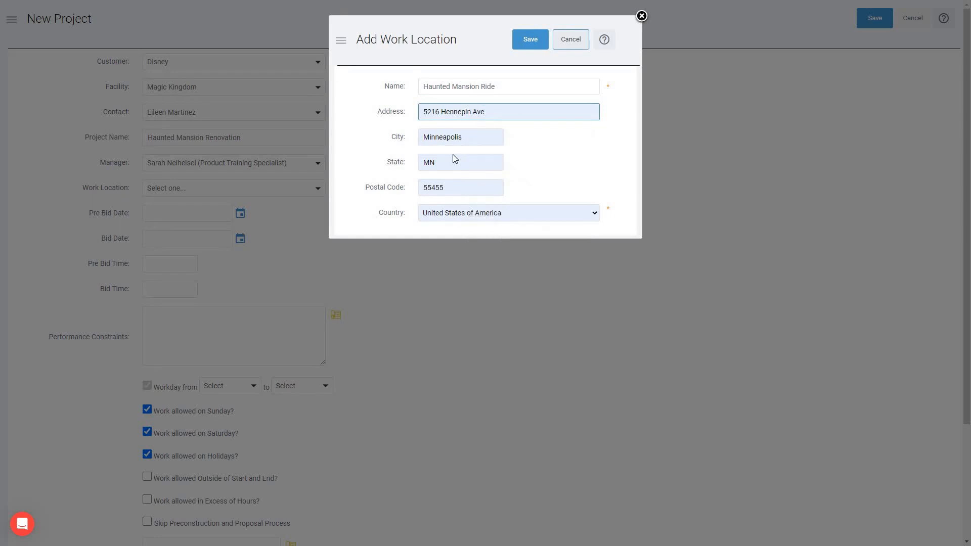
Change the work location's city to Orlando and its state to FL, and save the location
double_click(460, 141)
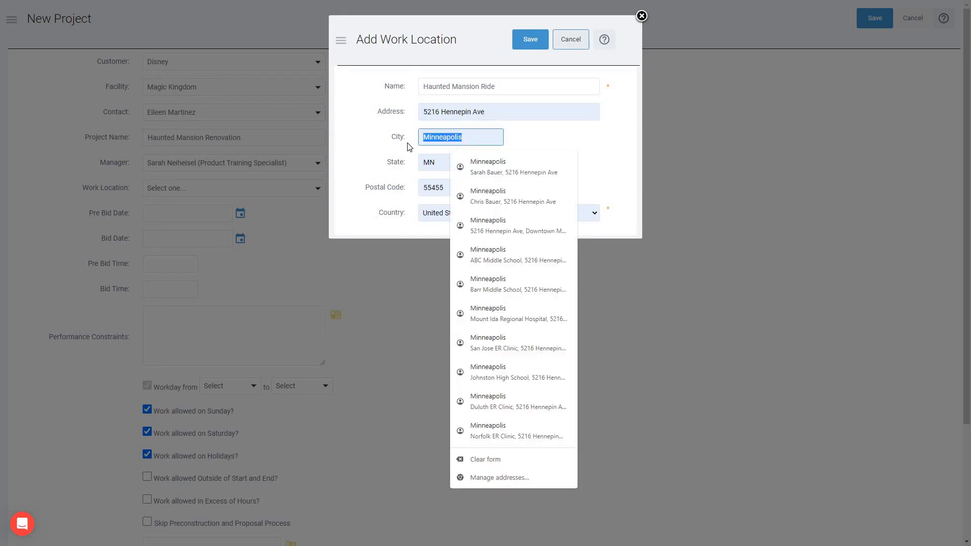
text(Orlando)
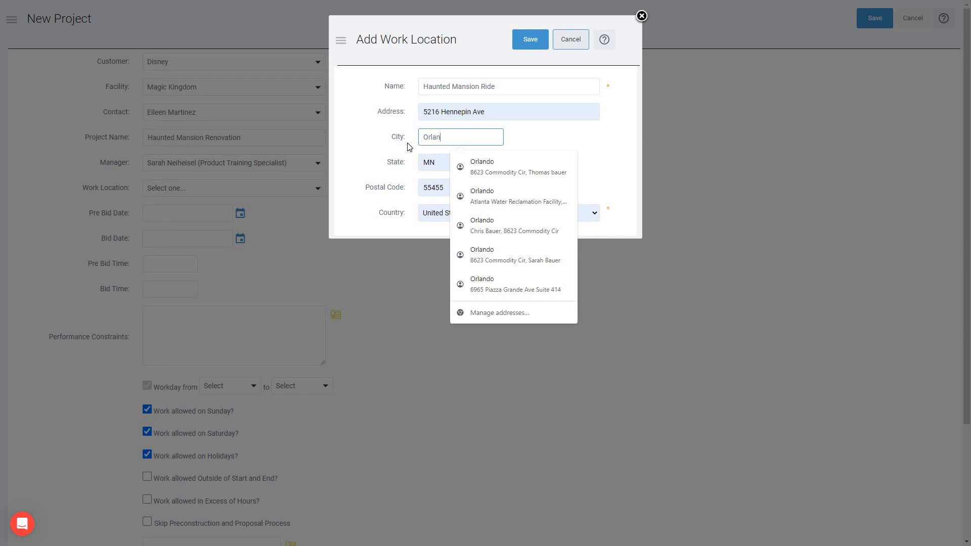
double_click(423, 166)
text(FL)
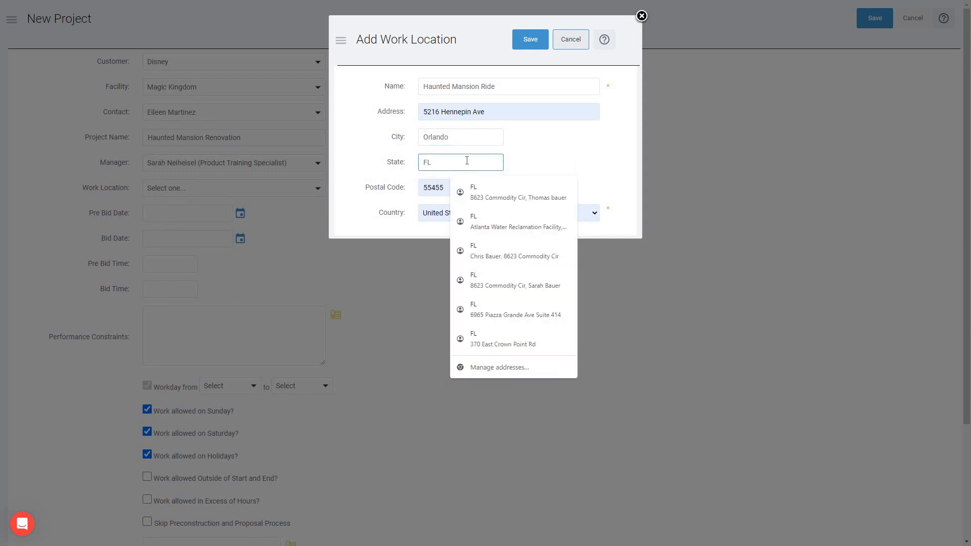
click(522, 156)
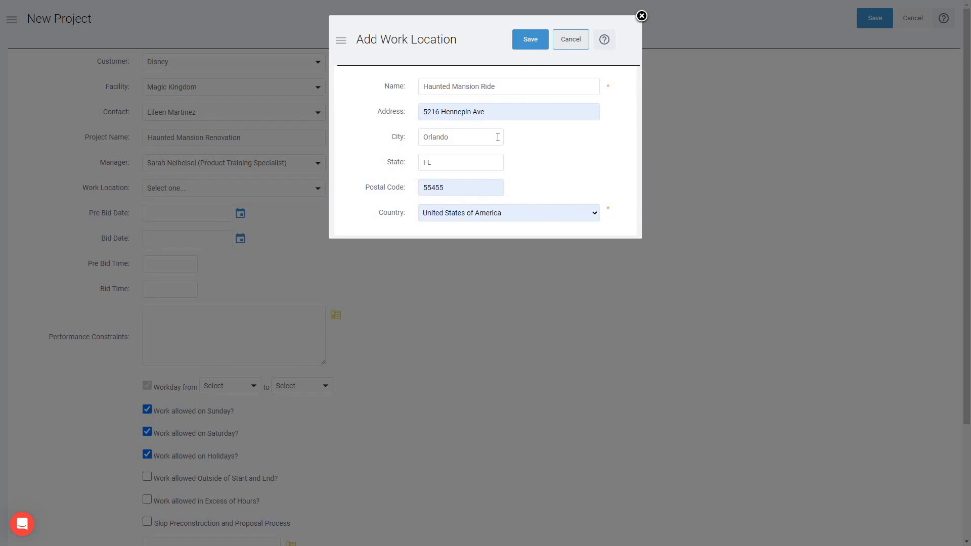
click(531, 41)
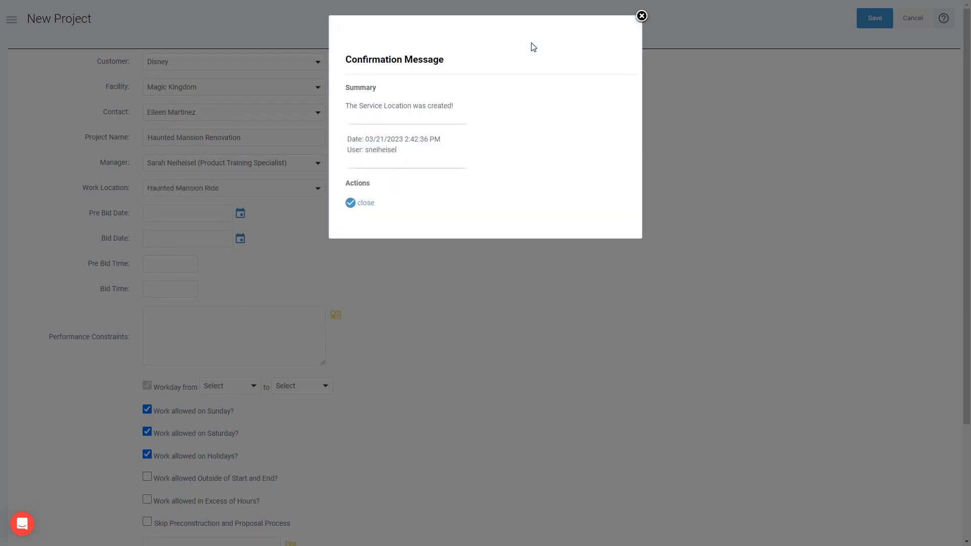
click(371, 204)
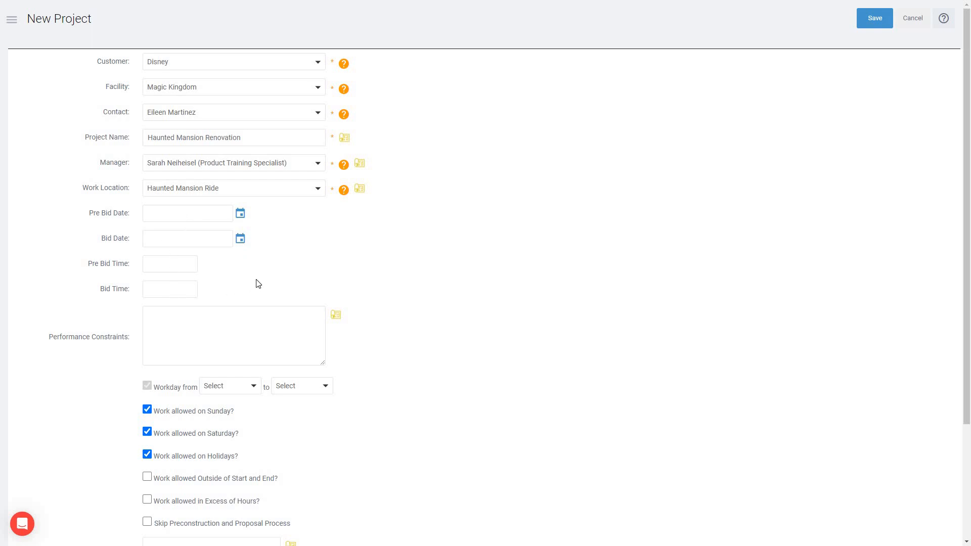
scroll(257, 280, down, 1)
scroll(257, 280, down, 1)
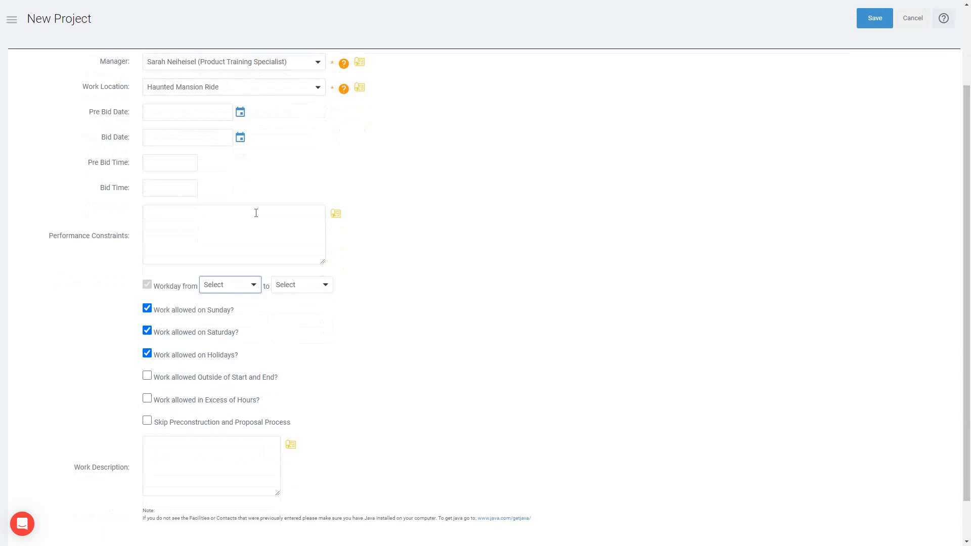
click(241, 138)
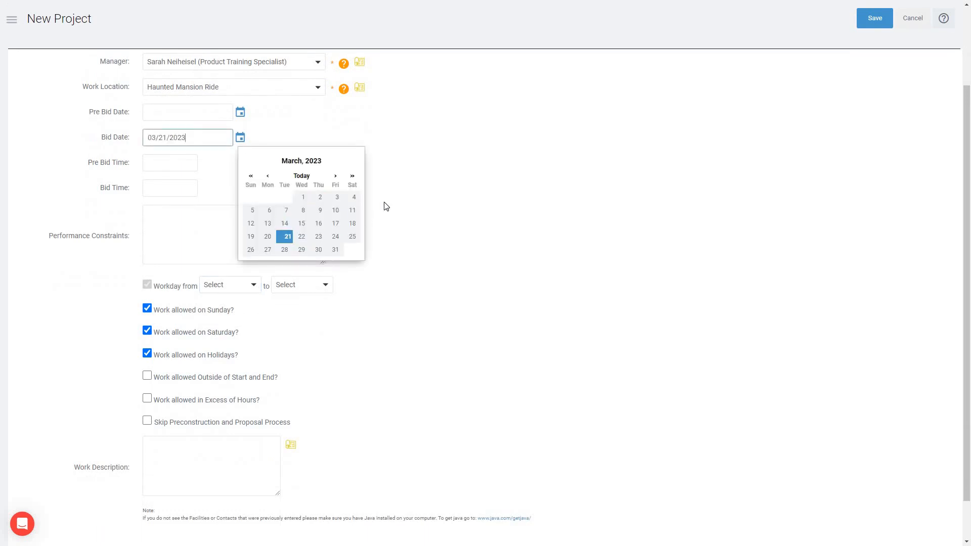
click(205, 143)
triple_click(150, 136)
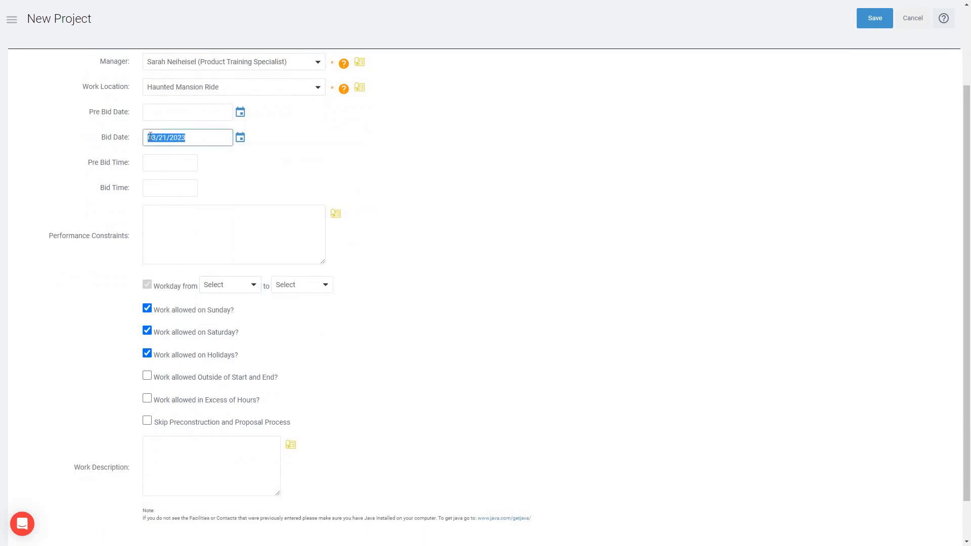
key(BackSpace)
Enlarge the Performance Constraints text box to about three times its height
click(194, 225)
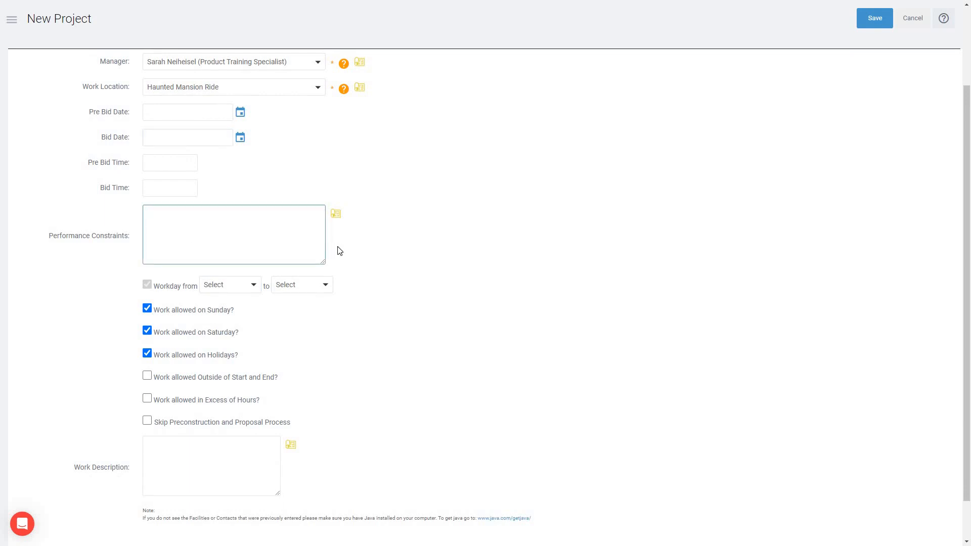
mouse_move(335, 218)
drag(323, 263, 329, 406)
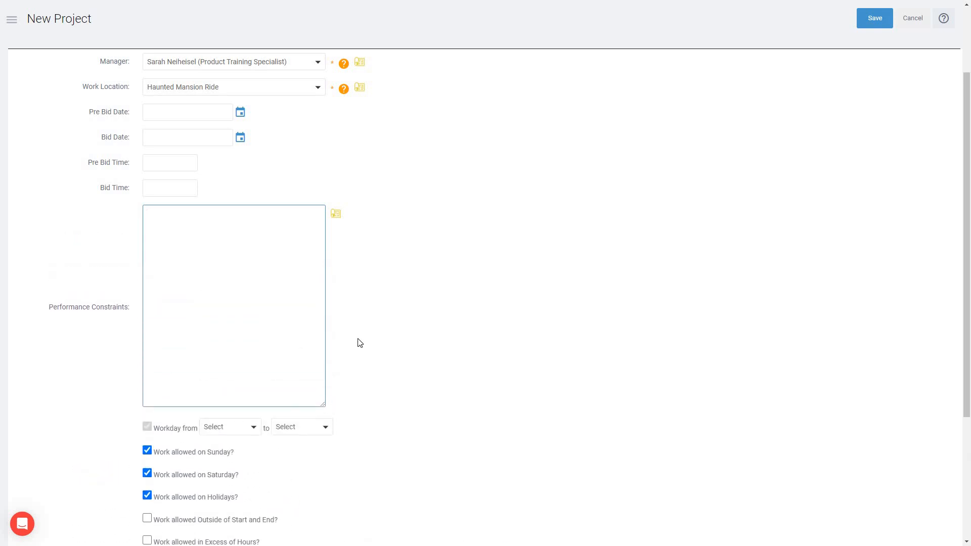
Review the remaining workday, work permission and work description fields, and save the new project
scroll(358, 342, down, 4)
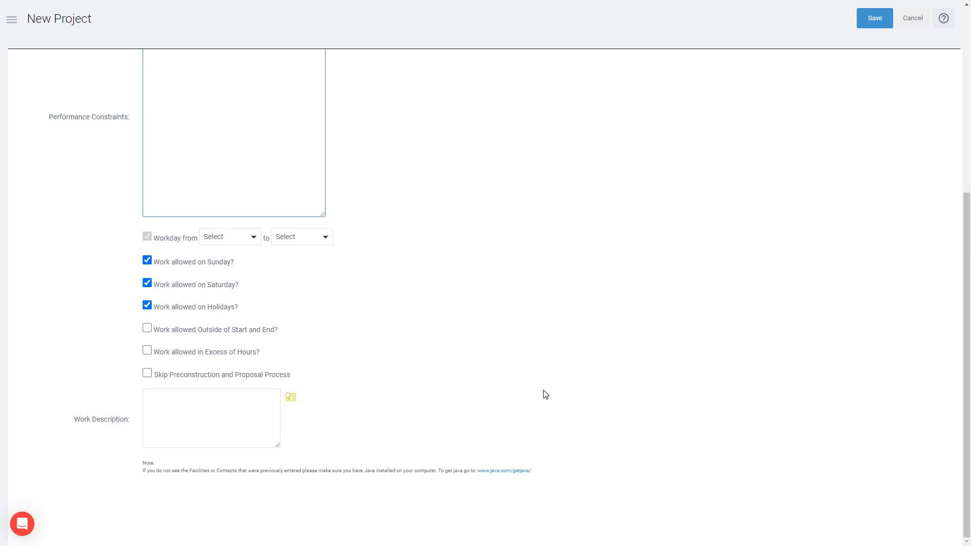
scroll(705, 401, up, 6)
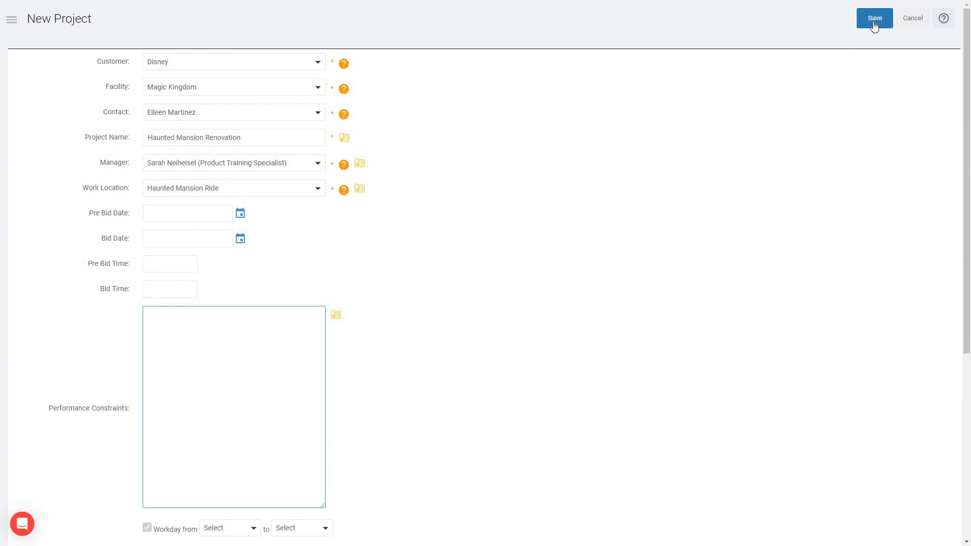
click(873, 21)
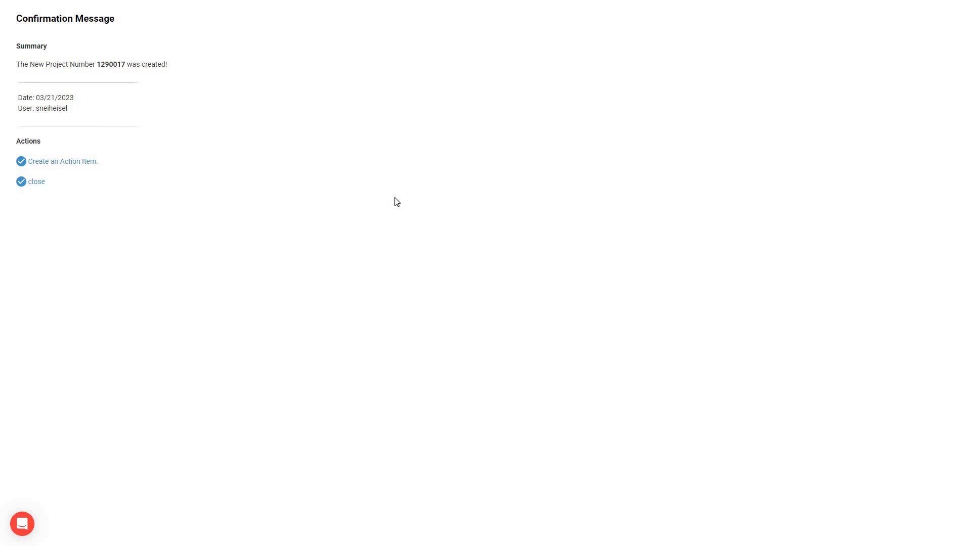
Close the project confirmation and return the project dashboard to its minimized view
click(82, 164)
click(37, 183)
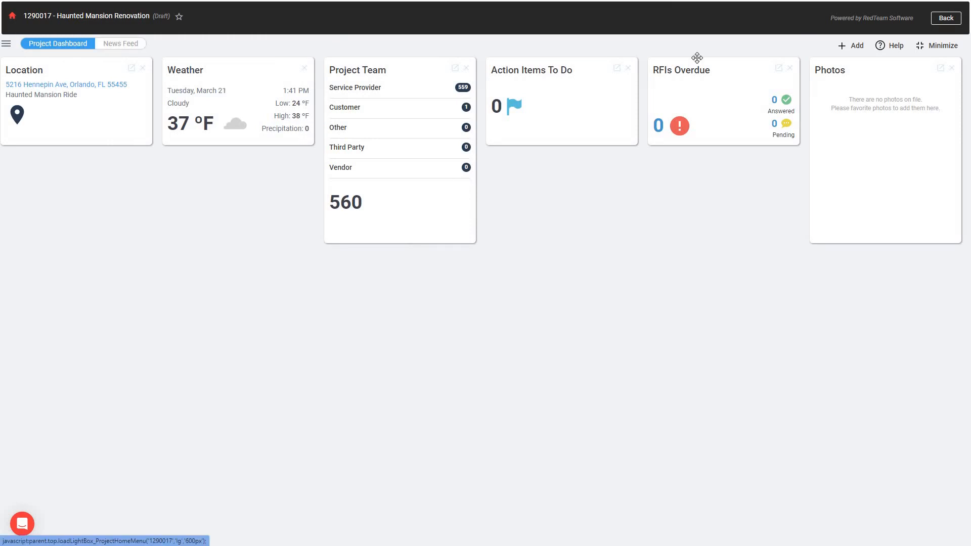
click(934, 25)
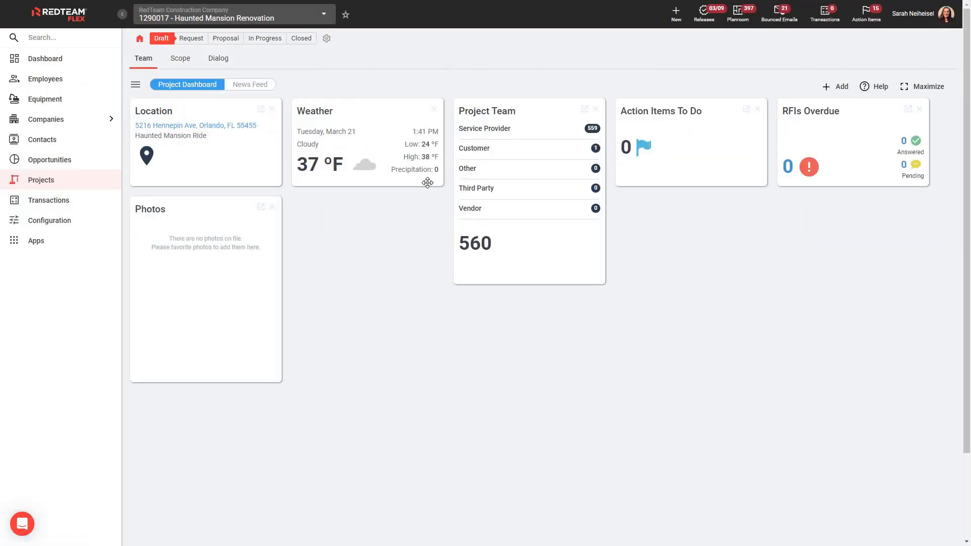